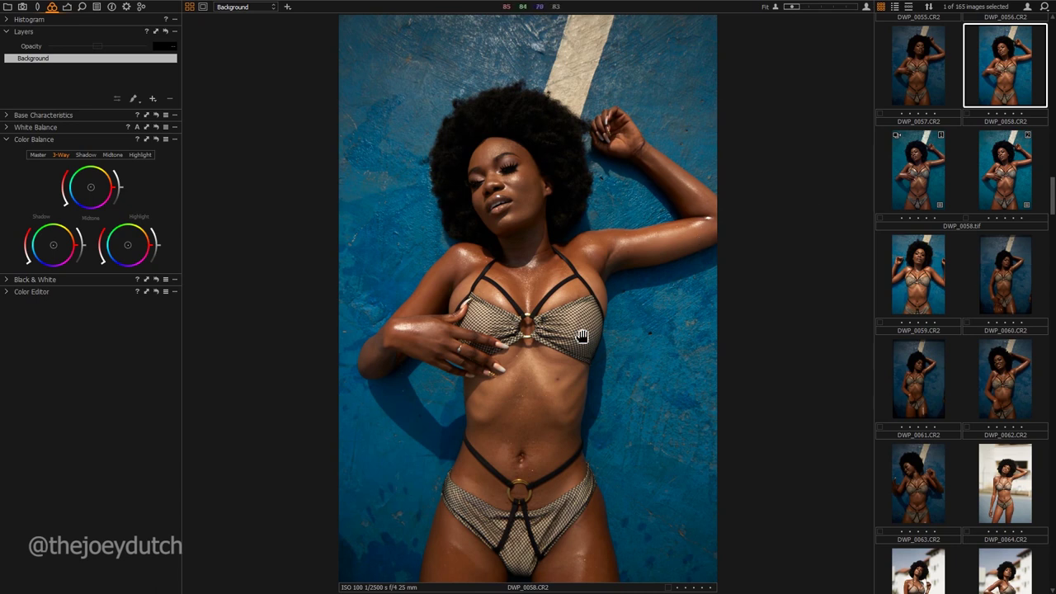
Step: Compare the teal DWP_0058.tif variants against DWP_0058.CR2, ending on the DWP_0058.tif [2] variant
left_click(933, 178)
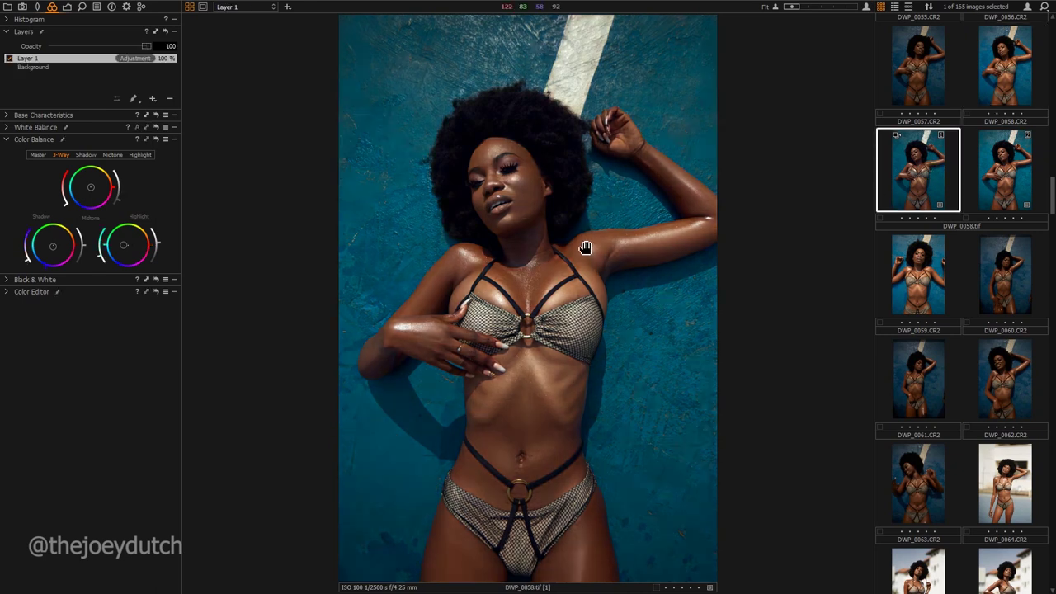
left_click(998, 73)
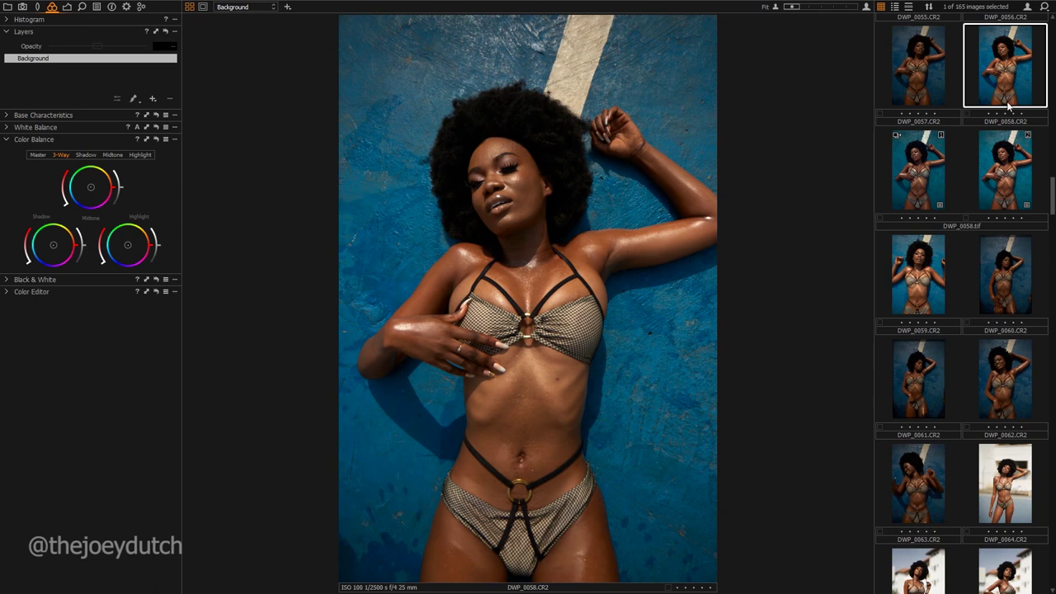
left_click(1020, 180)
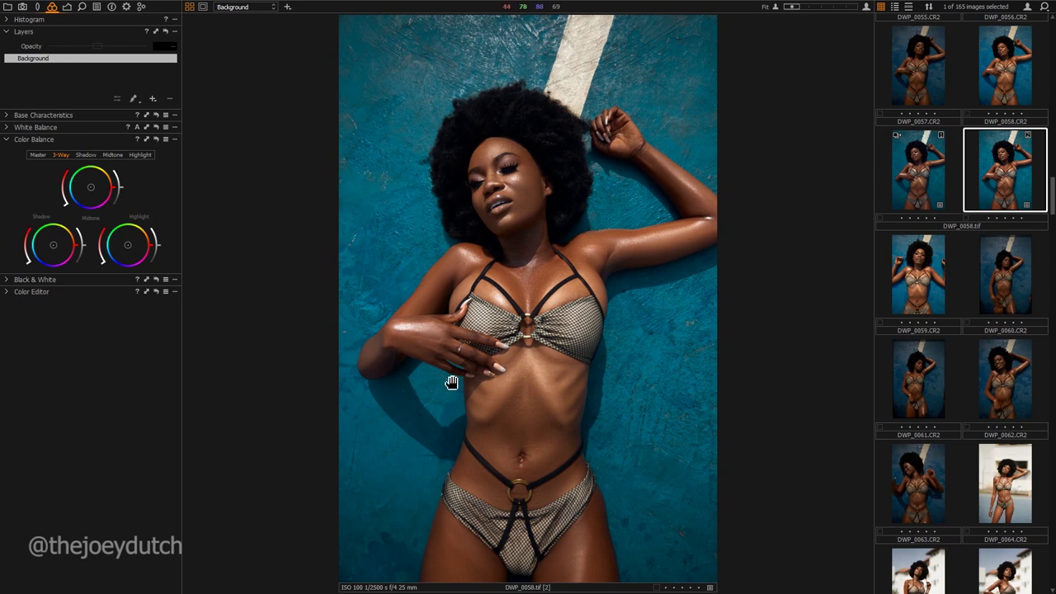
Step: Add a new filled adjustment layer, Layer 1, previewing its mask and checking the Color Balance wheels
left_click(153, 100)
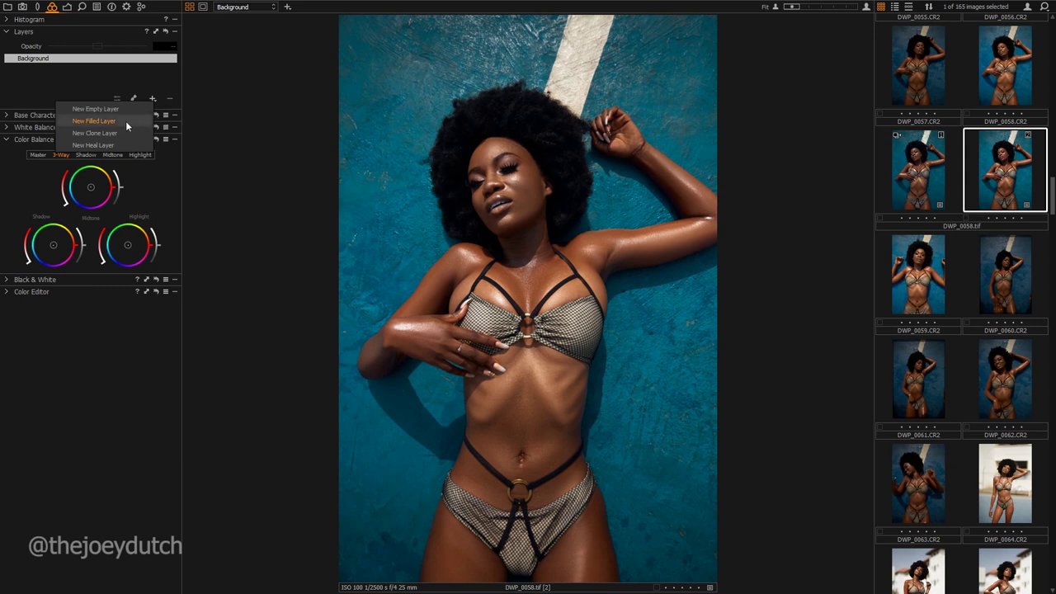
left_click(125, 120)
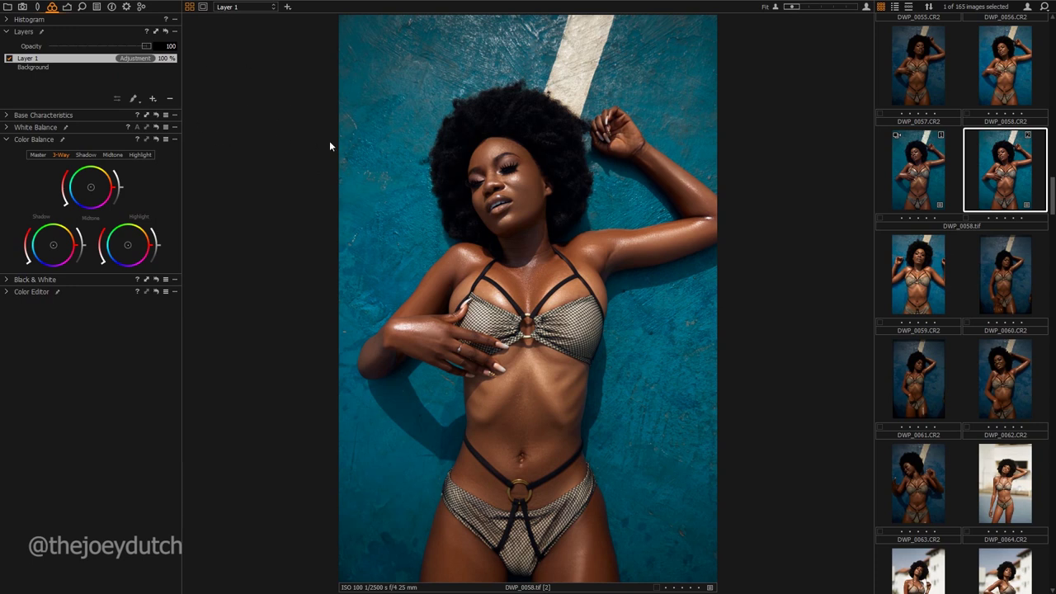
key("m")
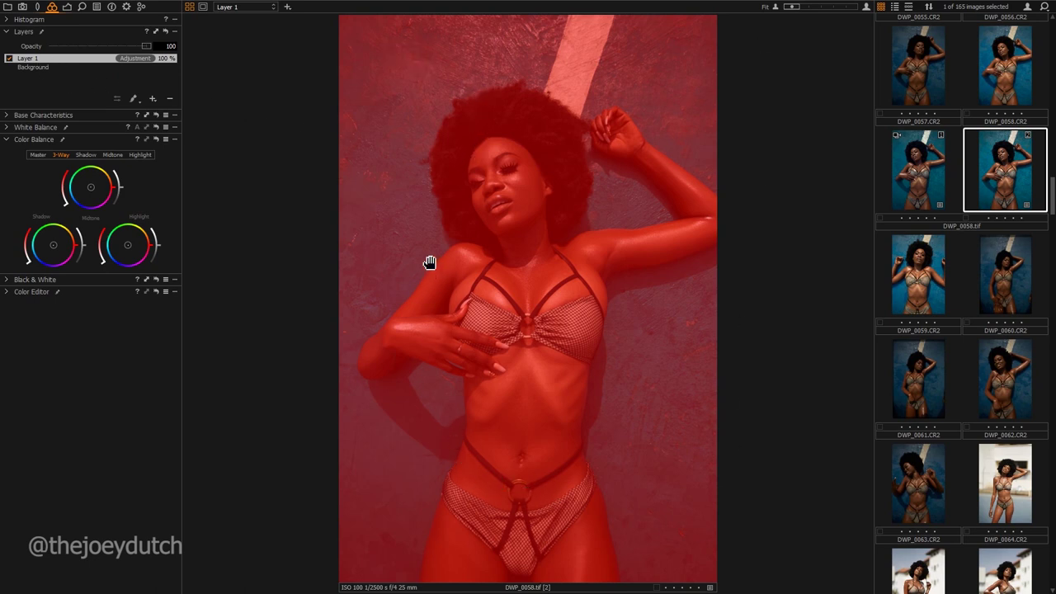
key("m")
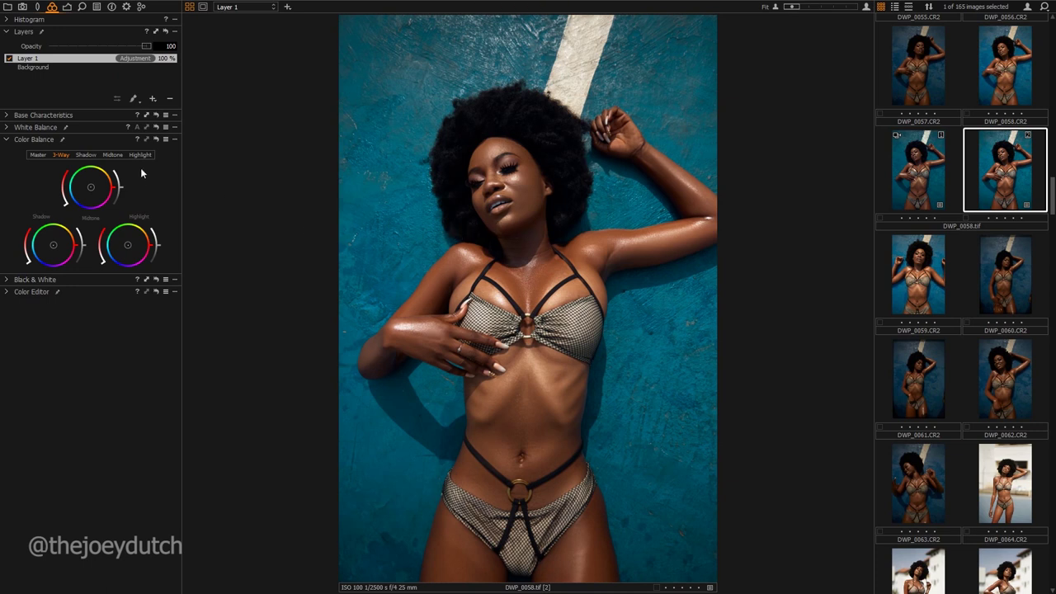
left_click(6, 141)
left_click(6, 140)
Step: Dock a floating Color Balance tool in the left tool tab, set to its Master wheel
mouse_move(99, 5)
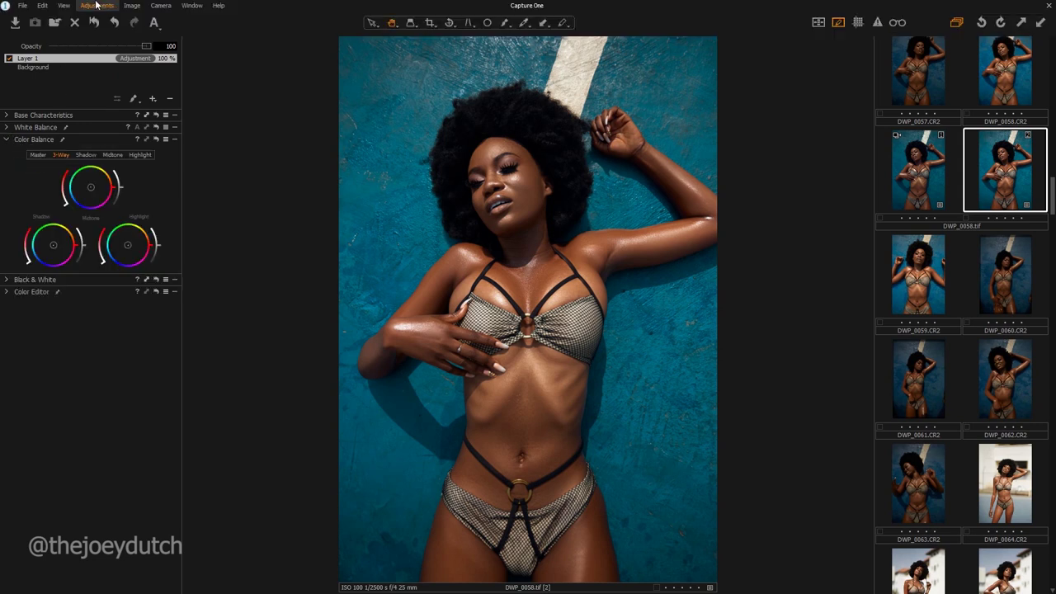
left_click(189, 6)
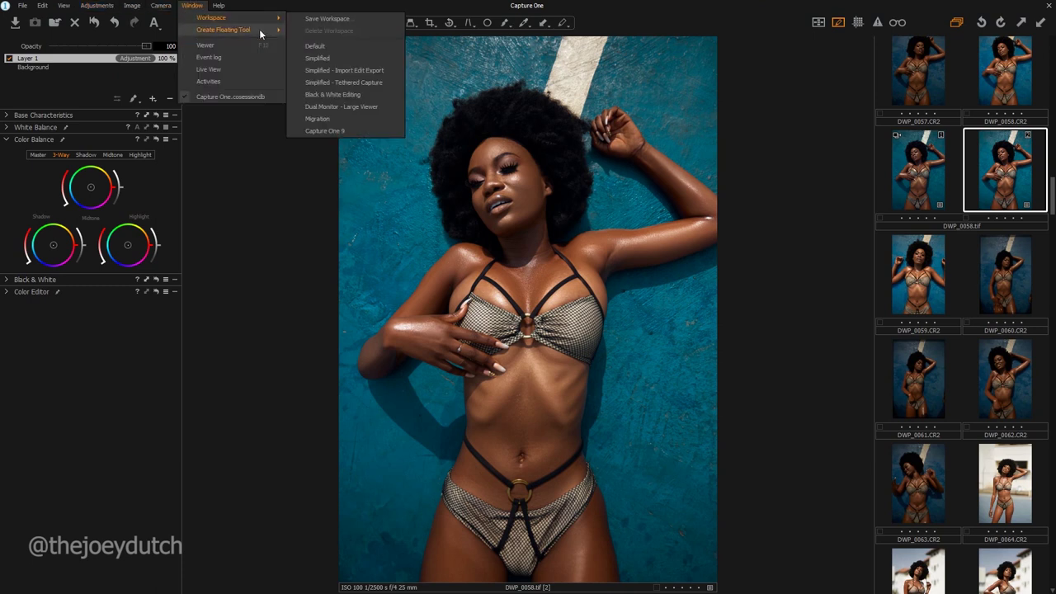
mouse_move(260, 34)
left_click(353, 132)
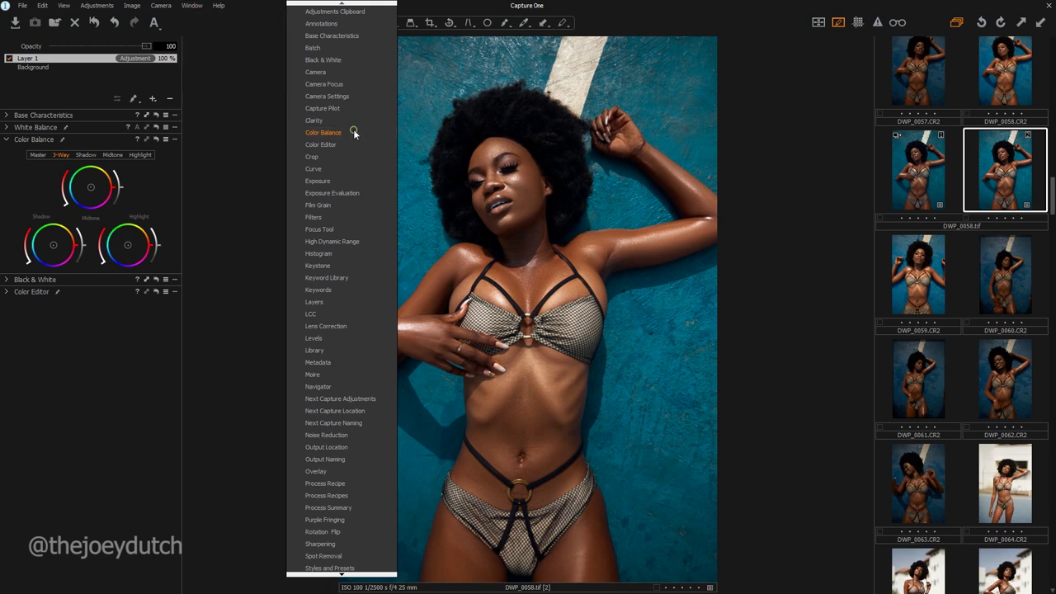
left_click_drag(430, 138, 103, 168)
left_click(31, 155)
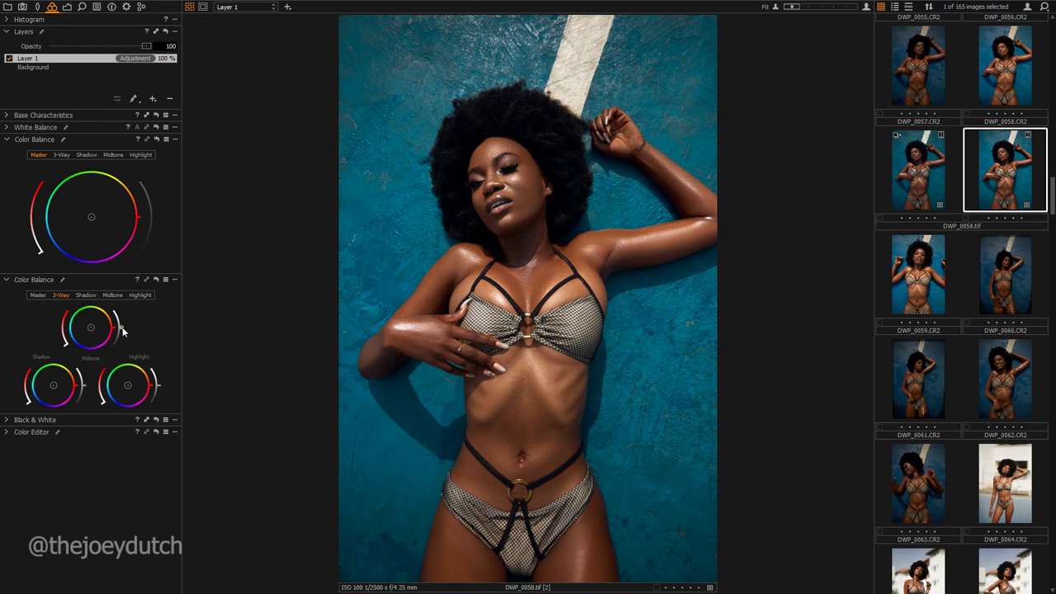
Step: On Layer 1, lower Midtone brightness, shift Highlight and Shadow tints, and lift Shadow lightness
left_click_drag(122, 331, 119, 350)
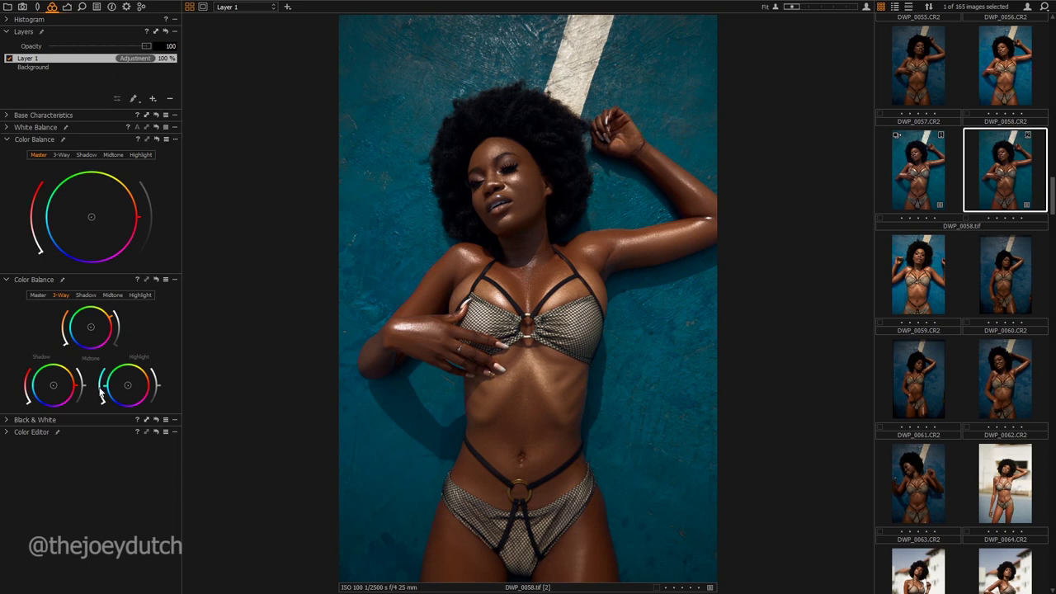
left_click_drag(104, 403, 96, 398)
mouse_move(159, 391)
left_mouse_down()
mouse_move(160, 407)
mouse_move(173, 365)
mouse_move(170, 379)
left_mouse_up()
left_click_drag(29, 404, 26, 399)
left_click_drag(84, 388, 88, 388)
left_click(9, 59)
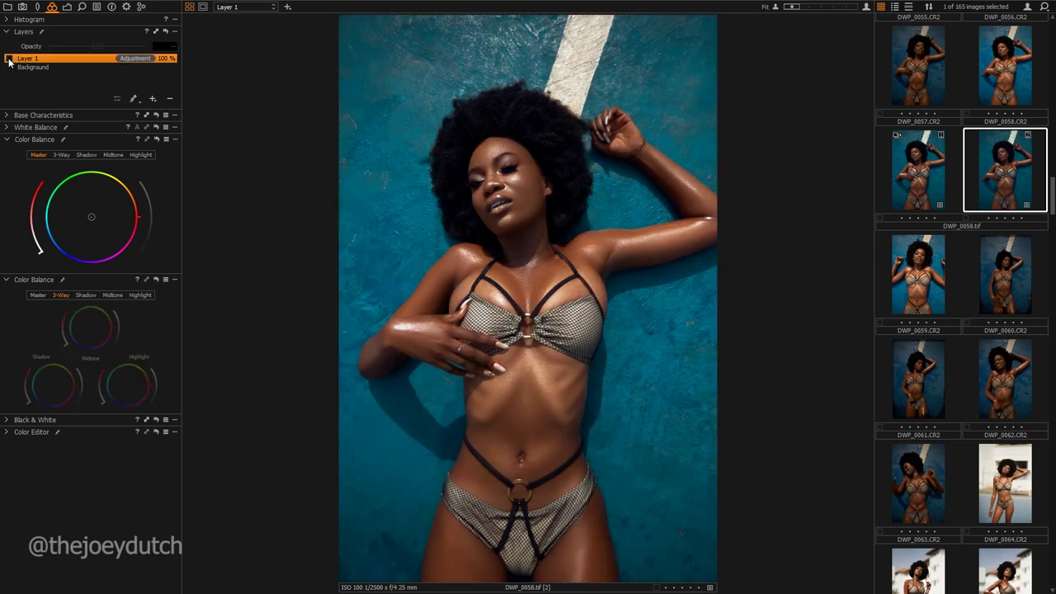
left_click(9, 59)
left_click(9, 59)
left_click(9, 59)
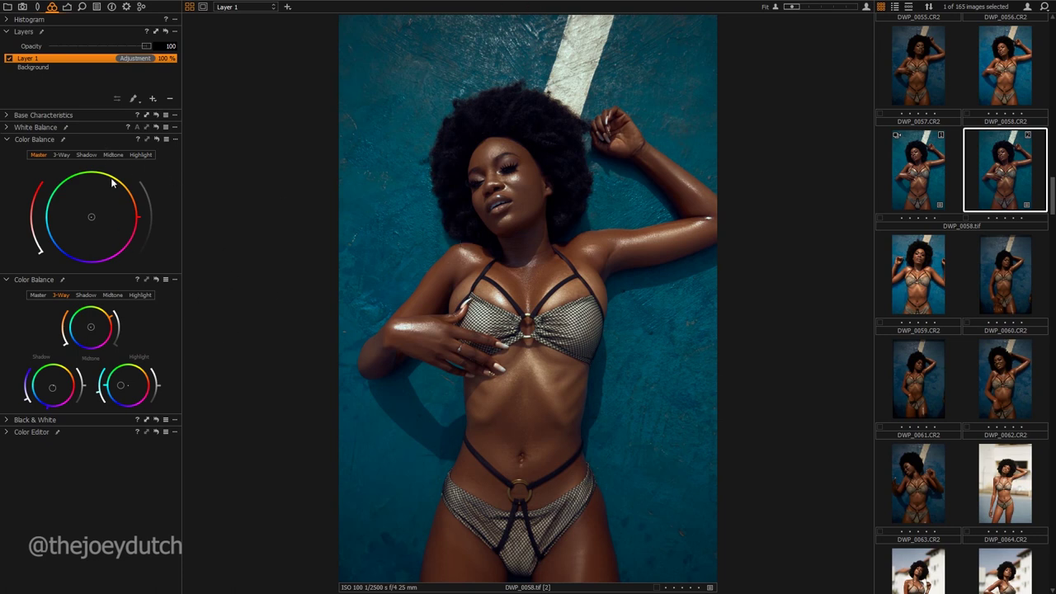
left_click_drag(158, 98, 129, 119)
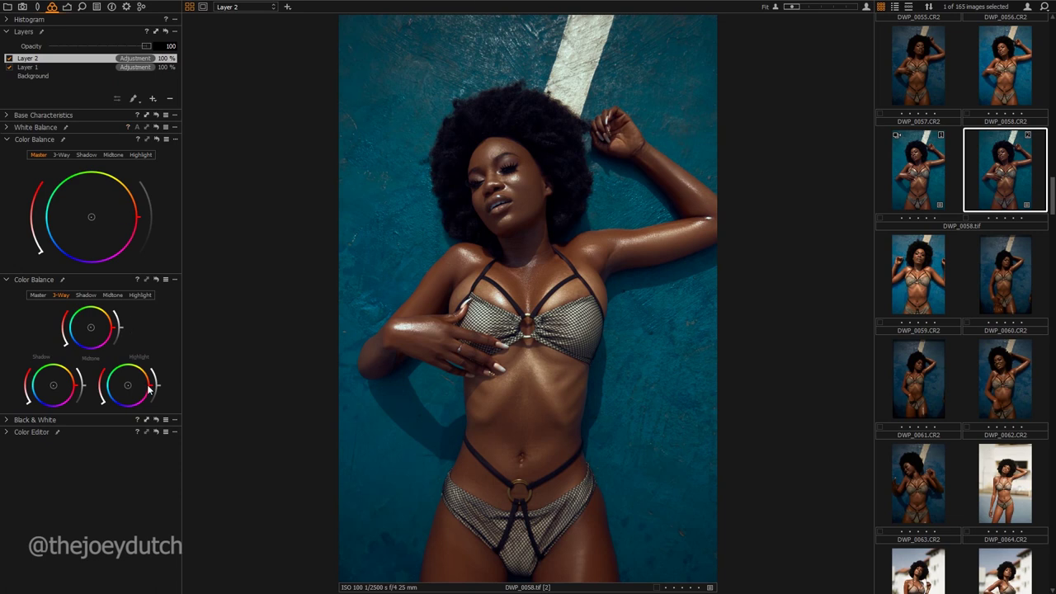
left_click_drag(122, 334, 128, 324)
left_click_drag(157, 384, 159, 389)
left_click_drag(77, 393, 67, 370)
left_click(10, 59)
left_click(9, 59)
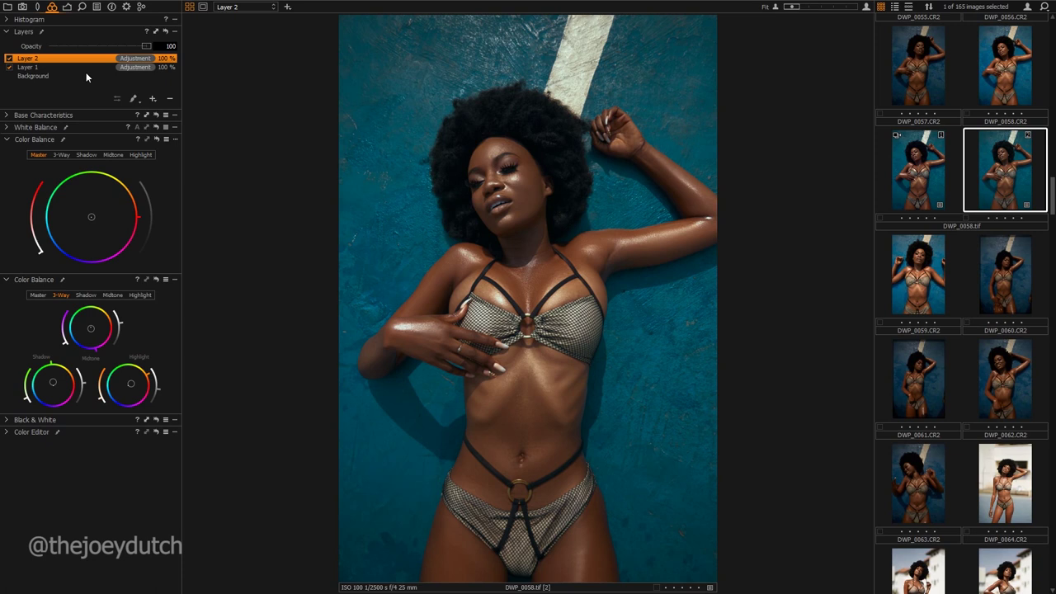
left_click(171, 101)
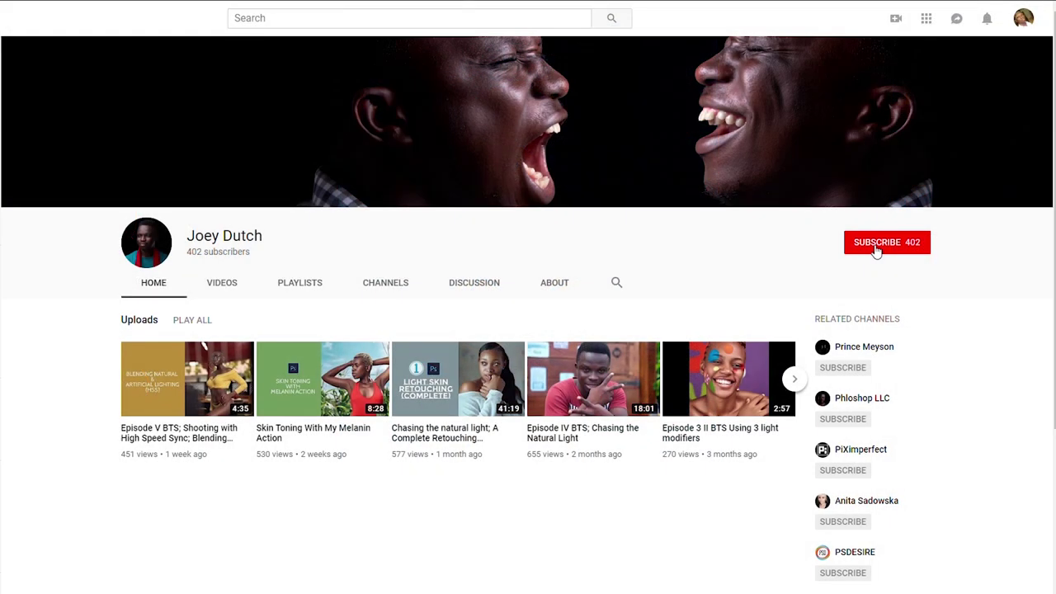
Step: Subscribe to the channel, bringing its subscriber count from 402 to 403
left_click(876, 244)
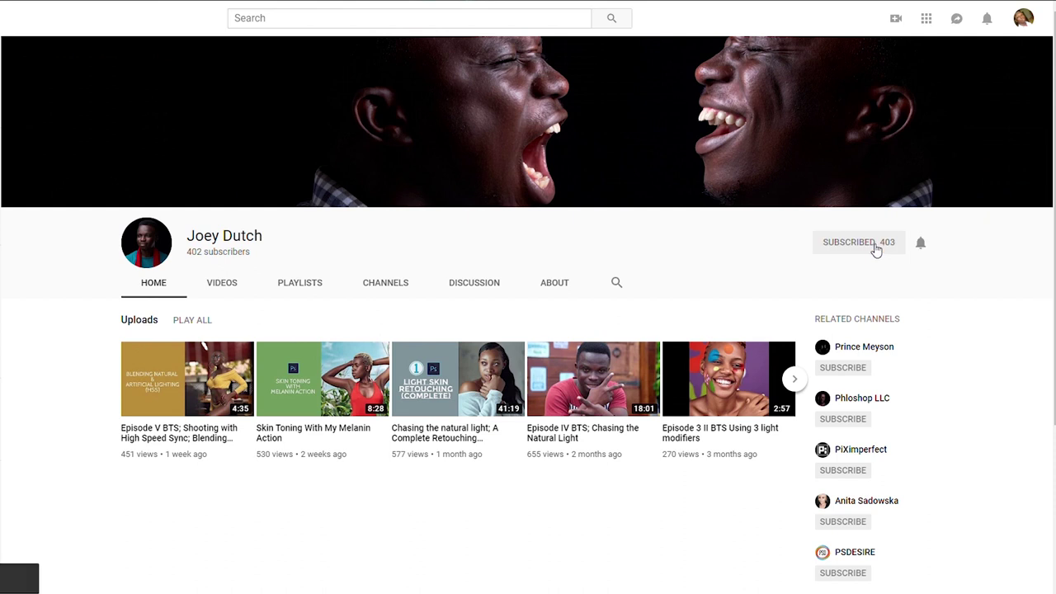